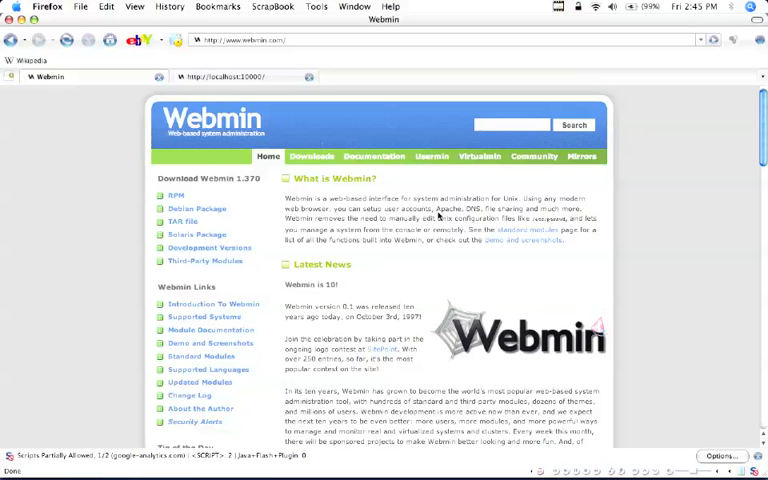
Step: Go to the Webmin Downloads page listing the 1.370 packages, then switch to Finder
left_click(333, 160)
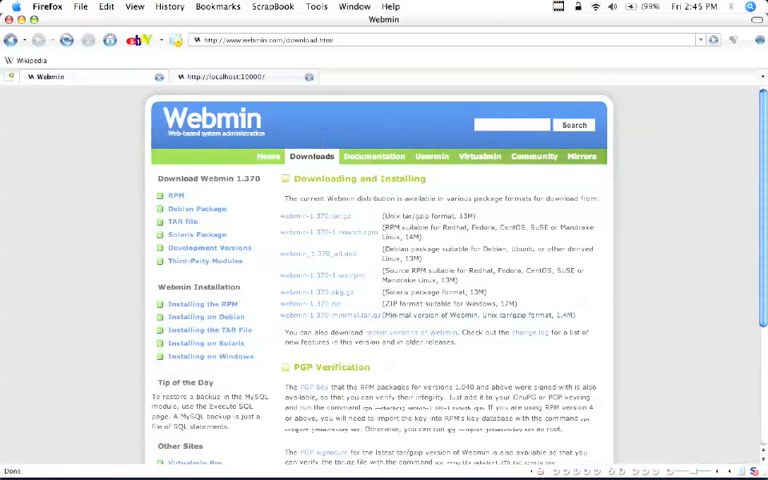
scroll(380, 209, "down", 1)
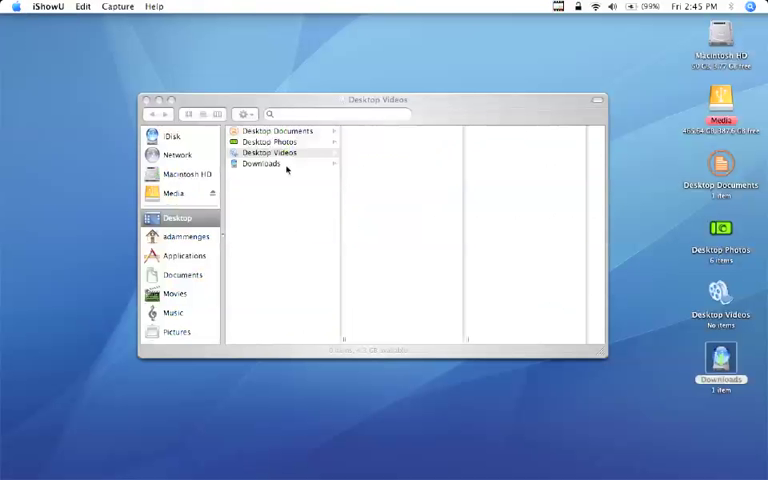
left_click(286, 169)
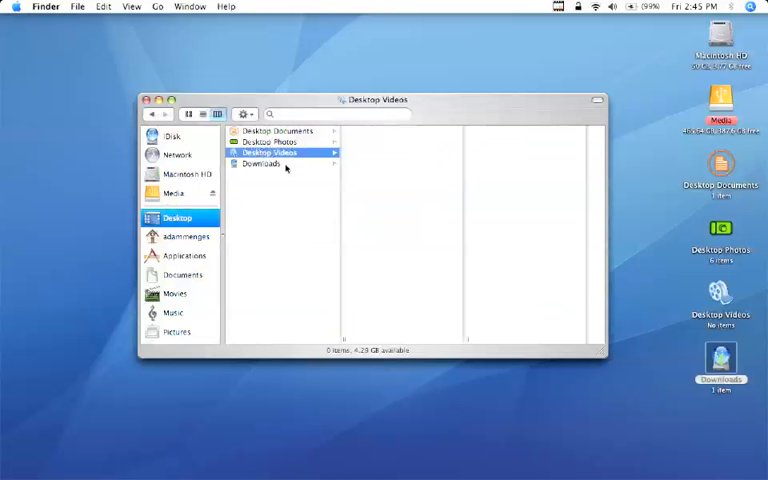
Step: Show the Downloads folder holding webmin-1.370.tar.gz and launch Terminal
left_click(284, 164)
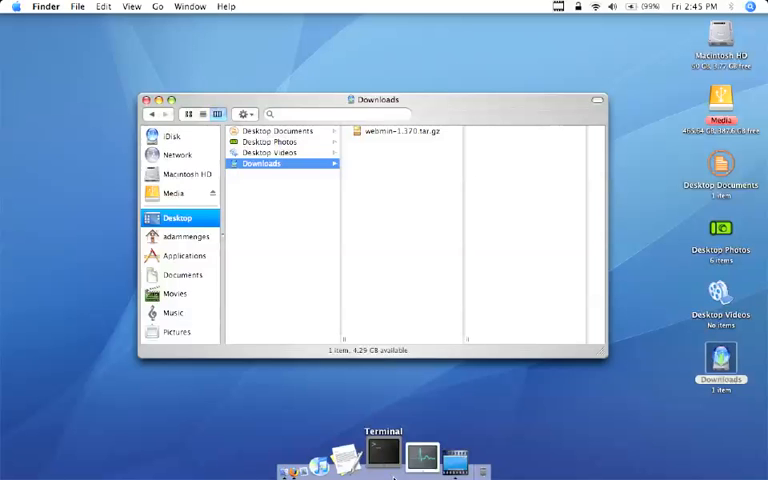
left_click(391, 470)
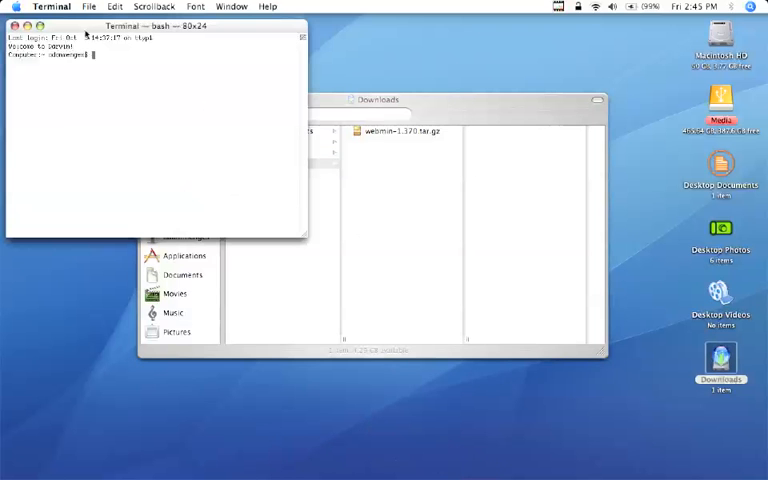
Step: Maximize Terminal, change into ~/Desktop/Downloads and list it to find webmin-1.370.tar.gz
left_click(40, 25)
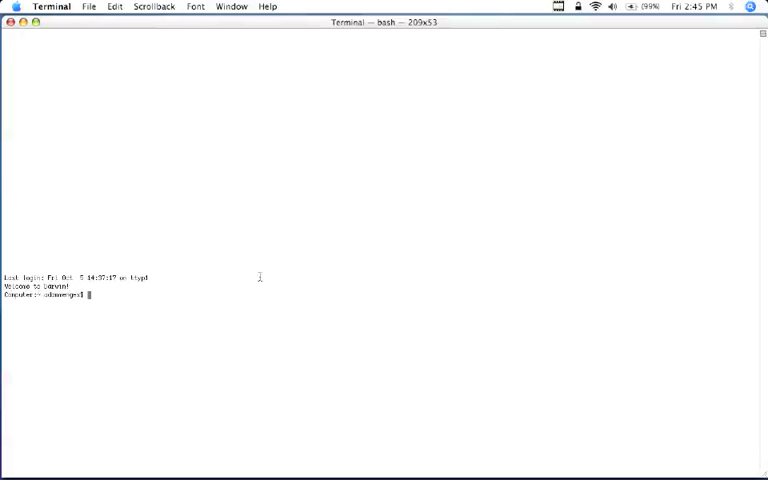
type("cd De")
type("sktop")
key("Return")
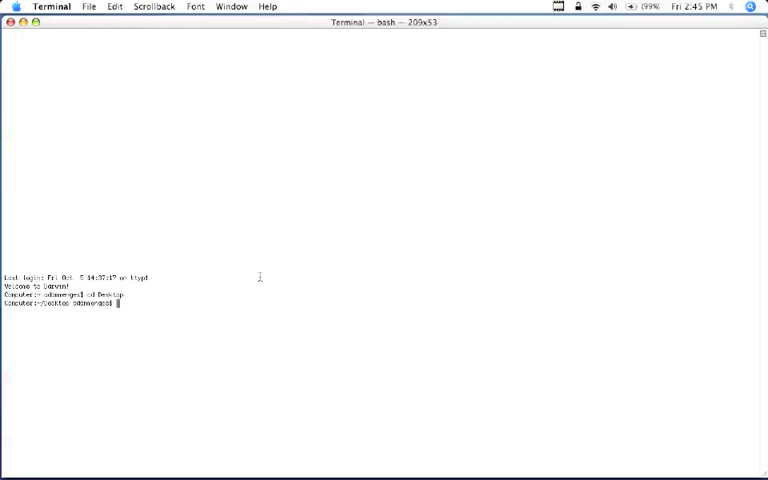
type("cd De")
type("s")
key("BackSpace")
key("BackSpace")
type("ownloads")
key("Return")
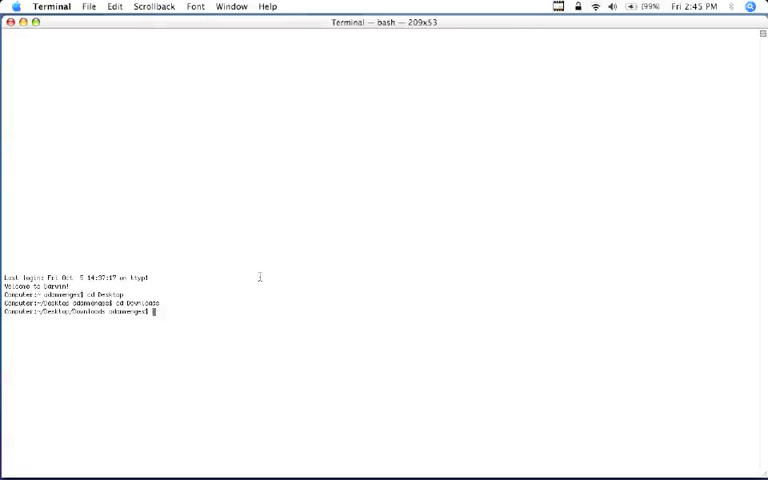
type("ls")
key("Return")
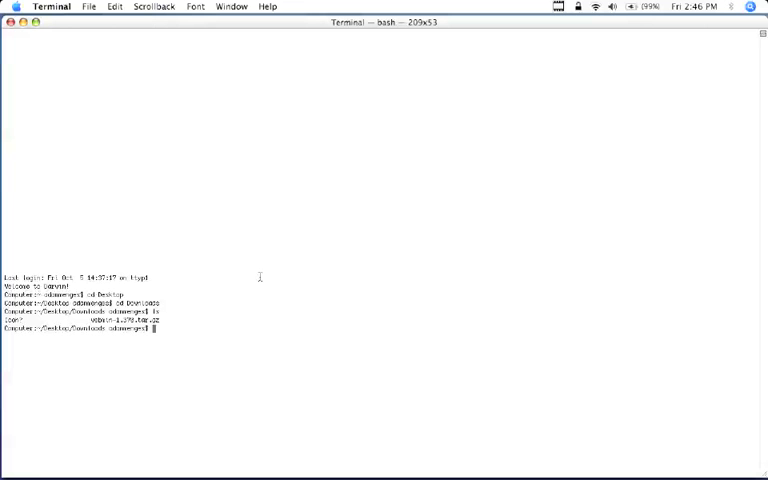
type("tar ")
type("-z")
type("xv")
type("f")
type("webmin")
type("-1.")
type("37")
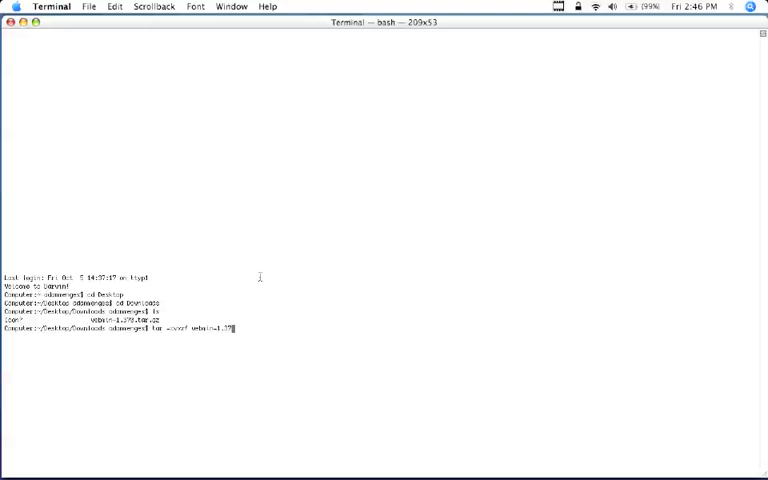
type("0.")
type("tar.")
type("gz")
Step: Extract webmin-1.370.tar.gz with tar -zxvf
key("Return")
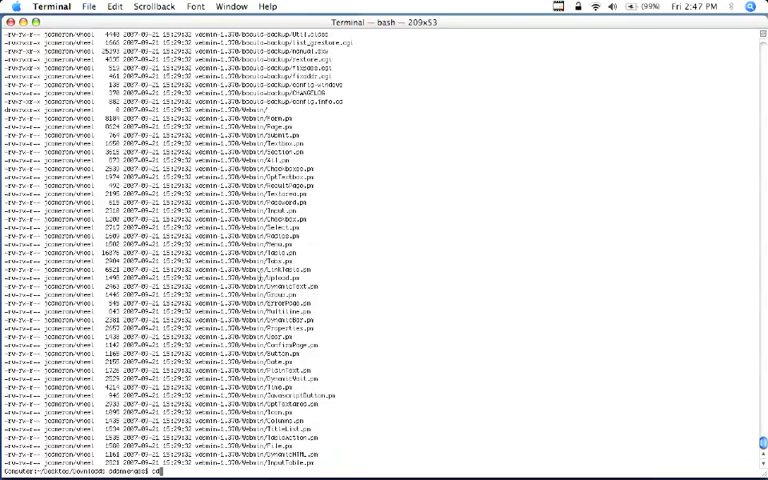
type("ls")
Step: Enter the webmin-1.370 folder, prepare ./setup.sh /usr/local/webmin, then hide Terminal
key("Return")
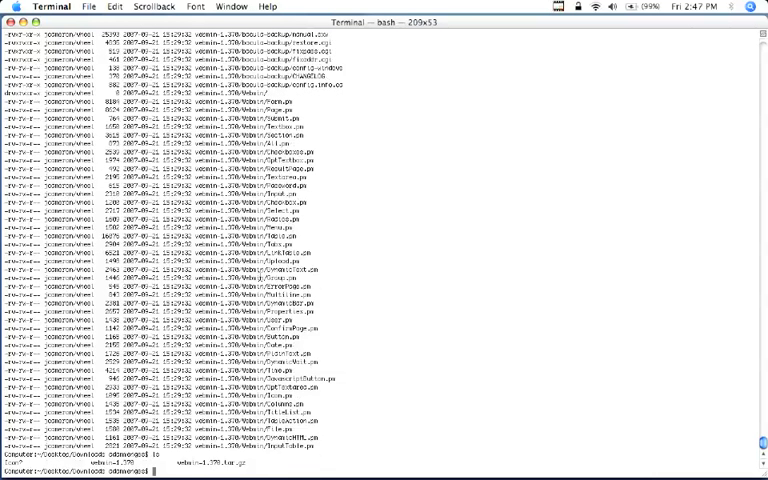
type("cd ")
type("w")
type("ebmin")
type("-1")
type(".3")
type("70")
key("Return")
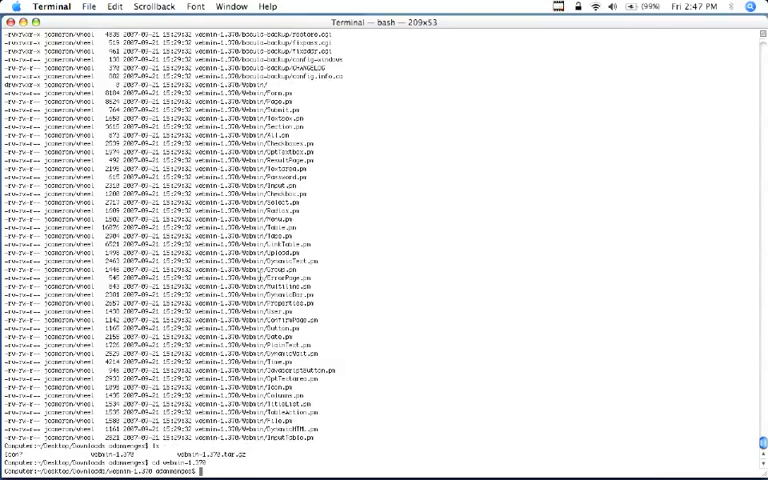
type("./")
type("setup")
type(".")
type("sh ")
type("/Wsr")
type("/lo")
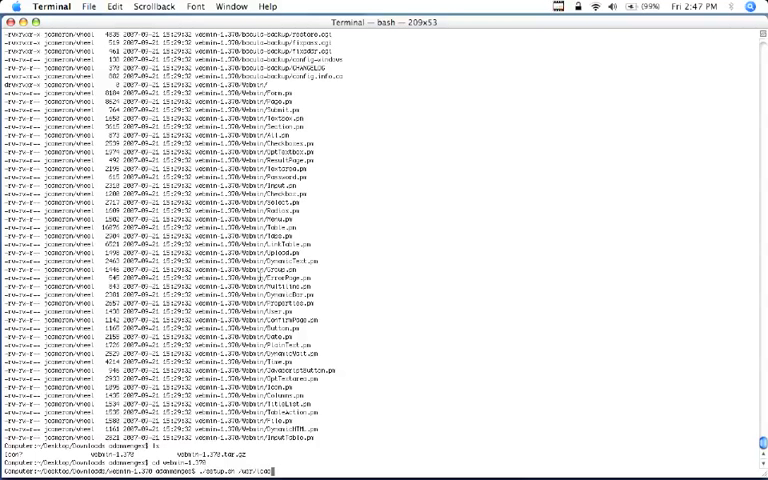
type("ca")
key("Tab")
type("we")
type("bmin")
key("super+h")
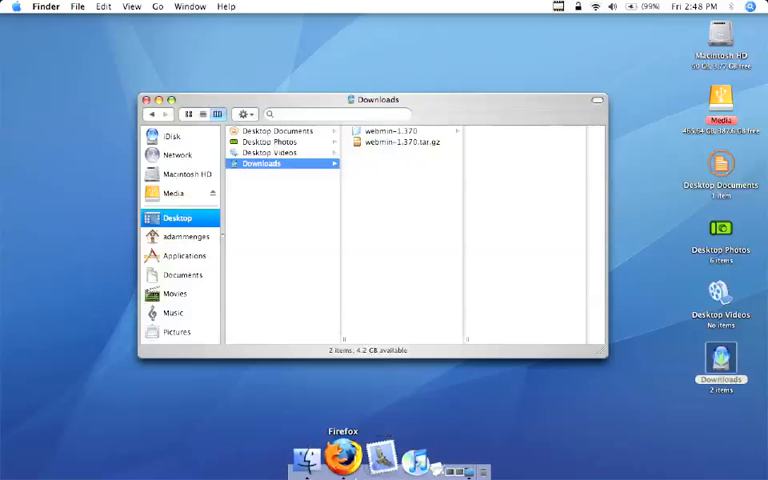
Step: Load localhost:10000 in Firefox and log into Webmin as admin
left_click(343, 459)
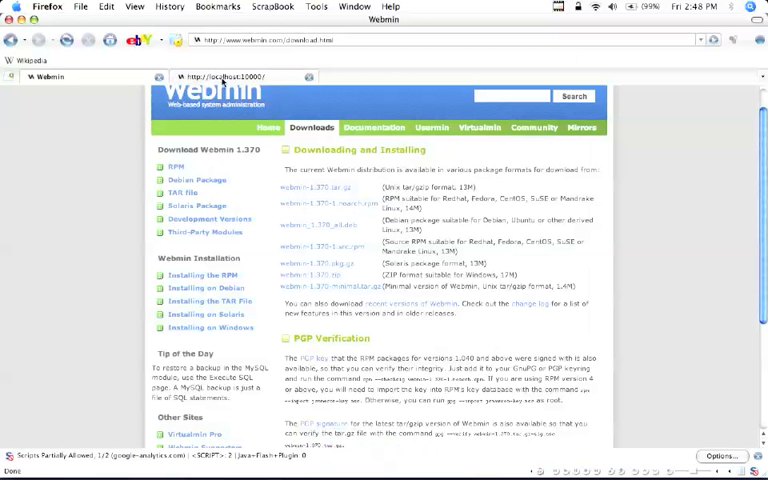
left_click(223, 78)
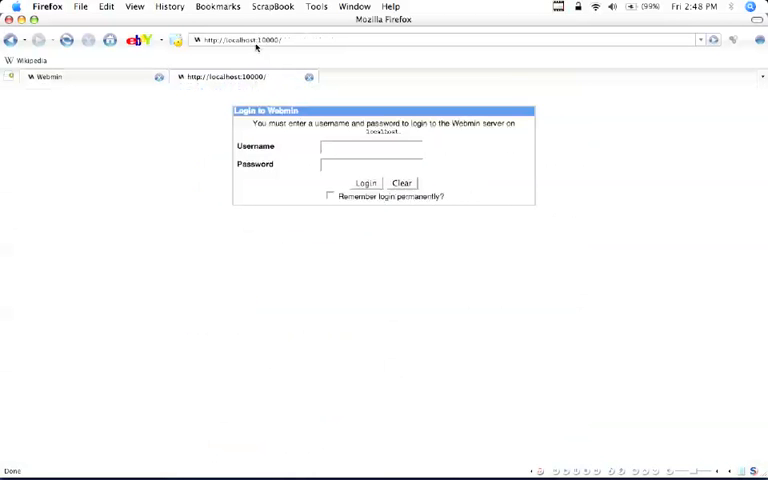
key("BackSpace")
key("BackSpace")
key("BackSpace")
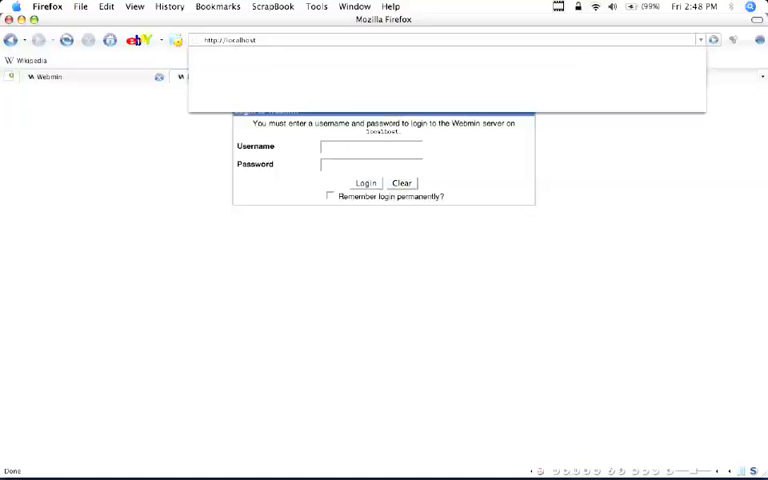
key("BackSpace")
key("BackSpace")
key("BackSpace")
key("BackSpace")
key("BackSpace")
key("BackSpace")
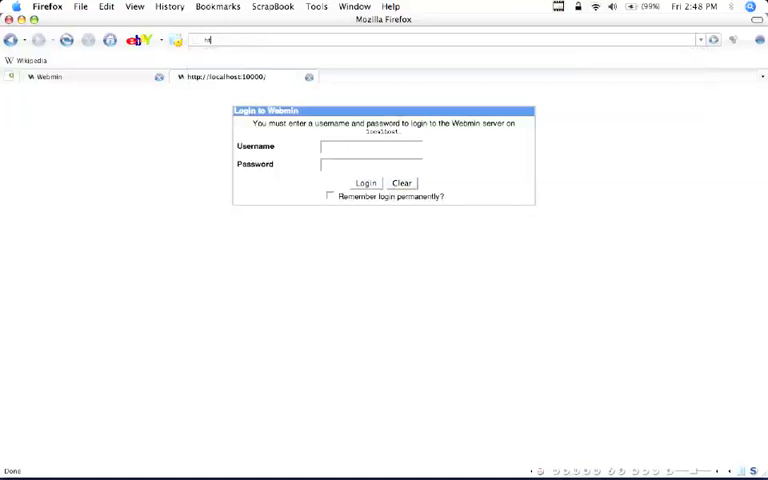
key("BackSpace")
key("BackSpace")
type("local")
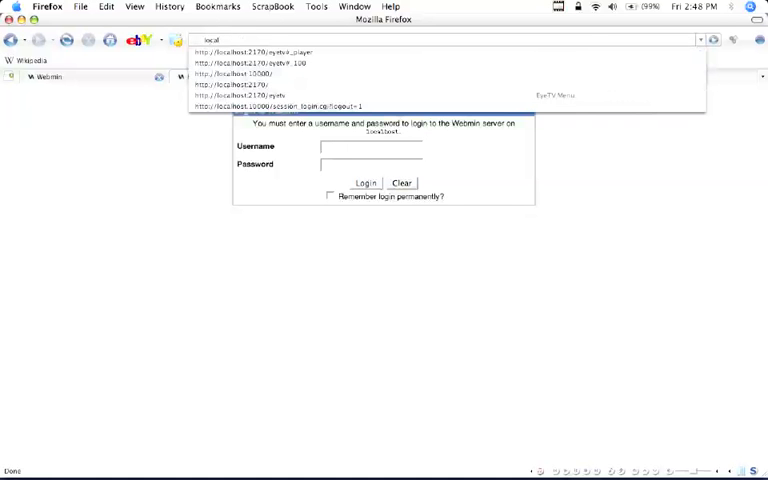
type("host")
type(":100")
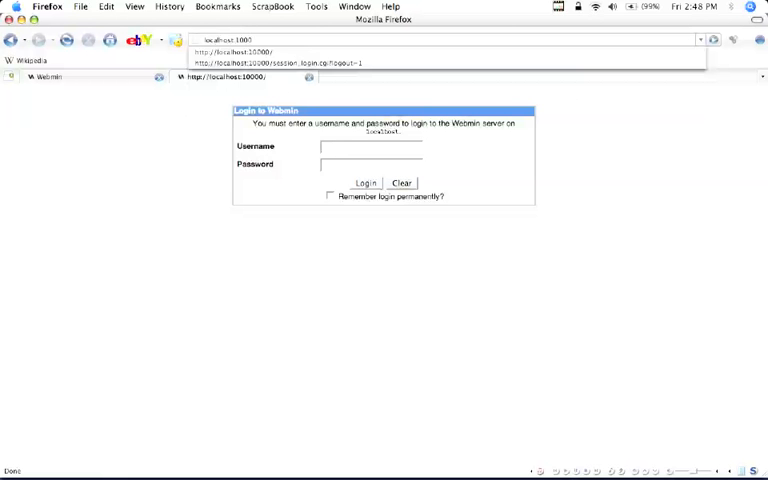
type("0")
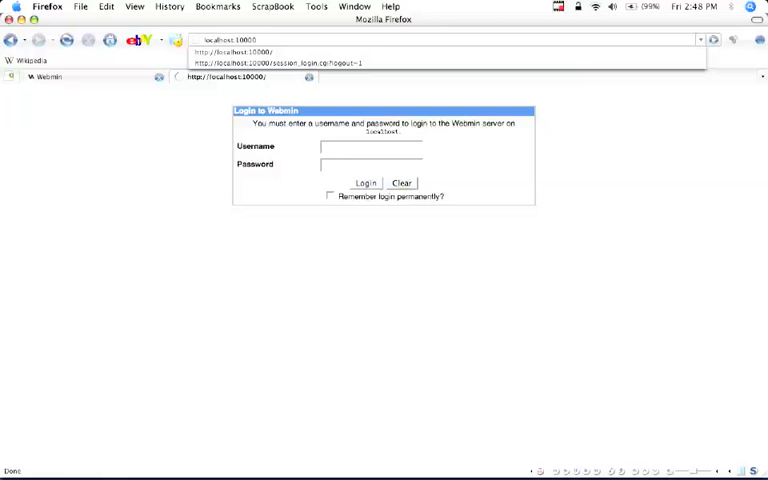
key("Return")
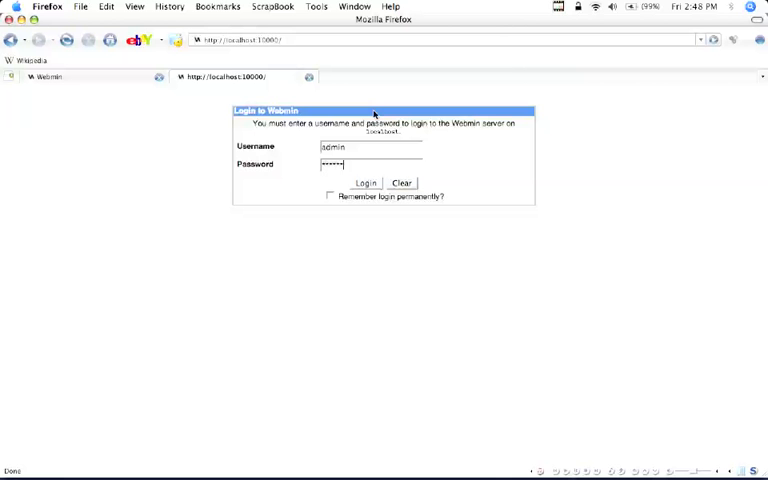
key("Return")
key("Return")
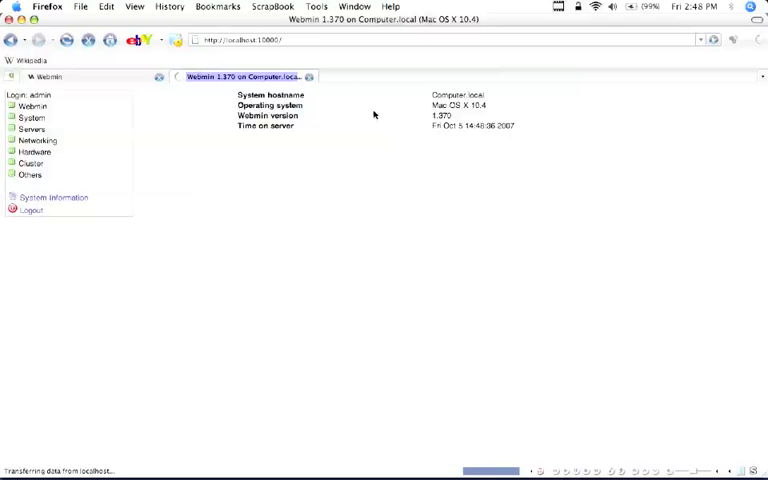
Step: Browse the Webmin and System module categories in the side menu
left_click(40, 108)
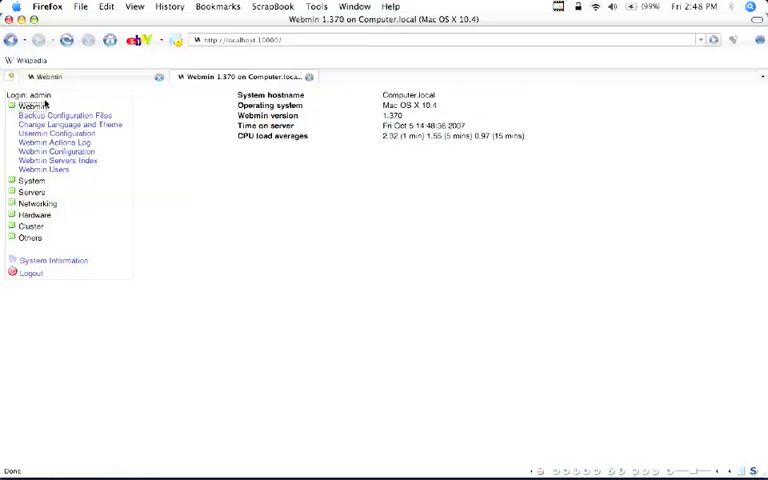
left_click(38, 108)
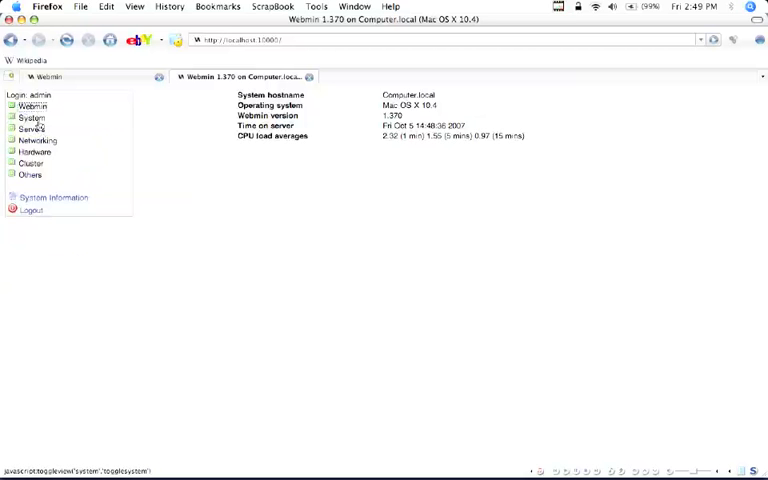
left_click(36, 119)
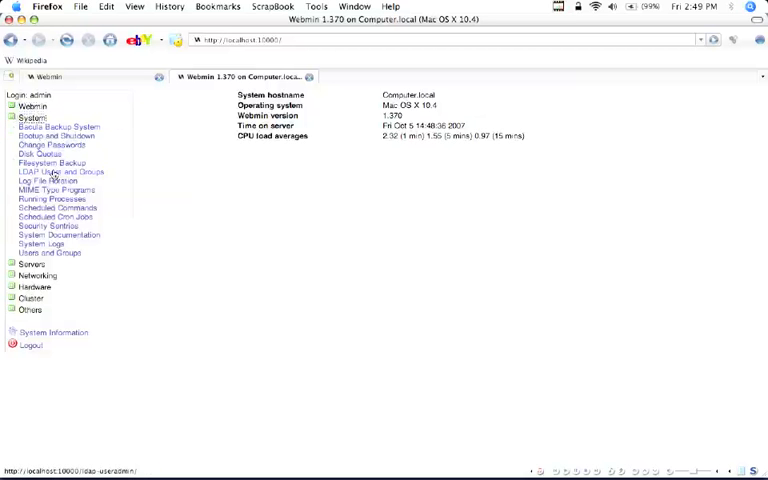
left_click(54, 173)
left_click(33, 118)
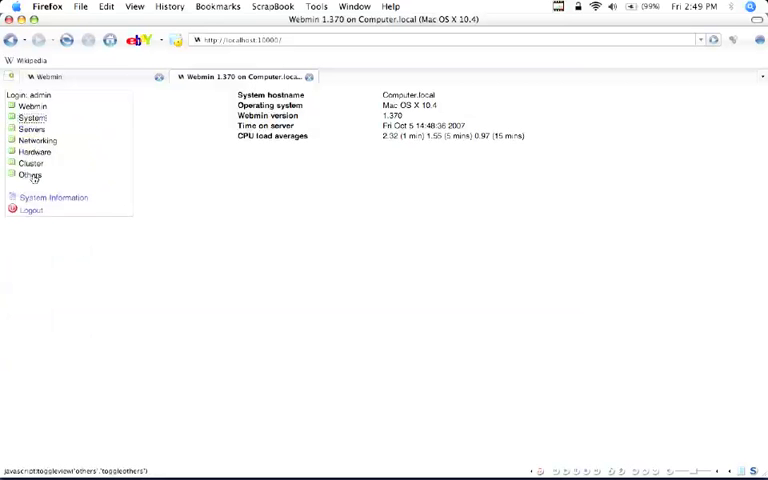
Step: Expand the Others category and launch its Command Shell module
left_click(33, 176)
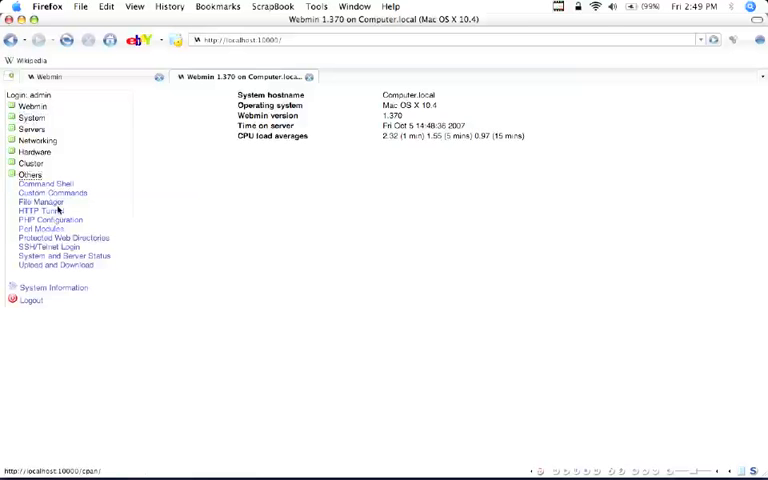
left_click(58, 184)
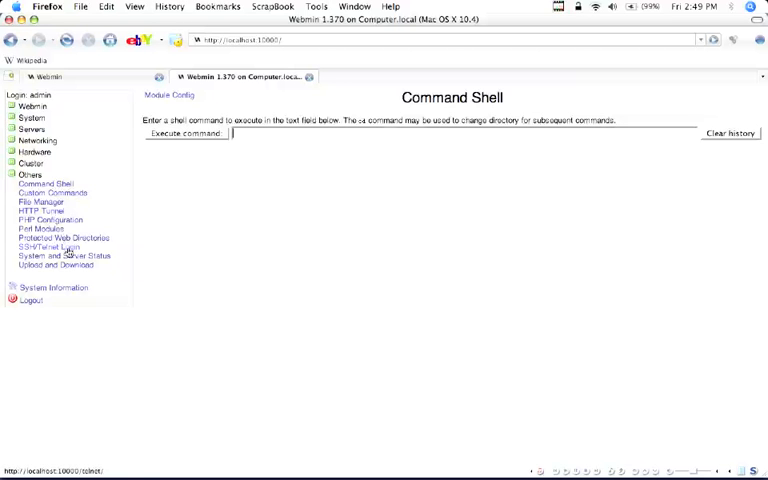
Step: Launch the File Manager module from the Others category
left_click(55, 205)
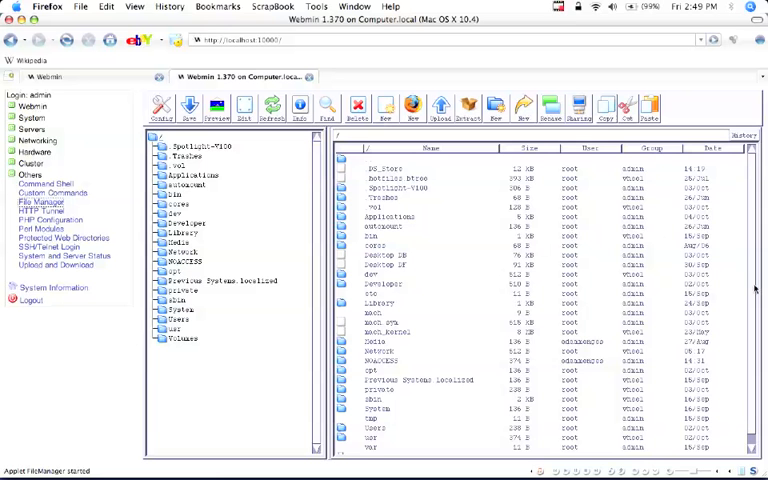
left_click(751, 447)
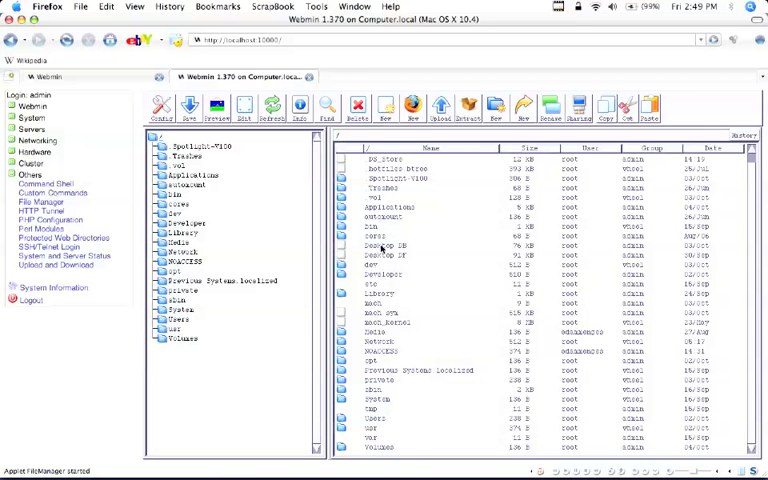
left_click(188, 112)
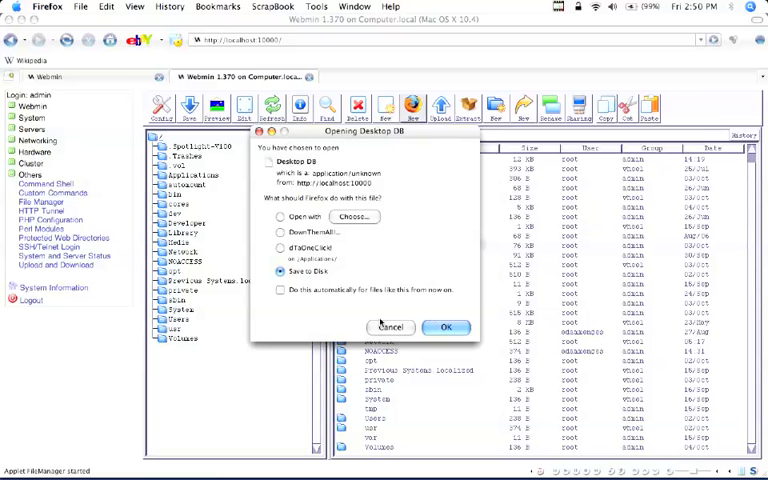
left_click(383, 327)
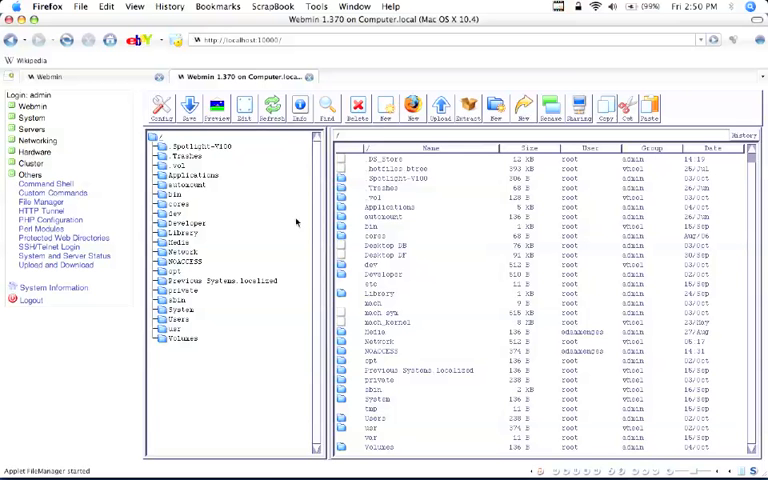
Step: Peek into the Networking, Cluster and Servers categories, leaving every category collapsed
left_click(40, 140)
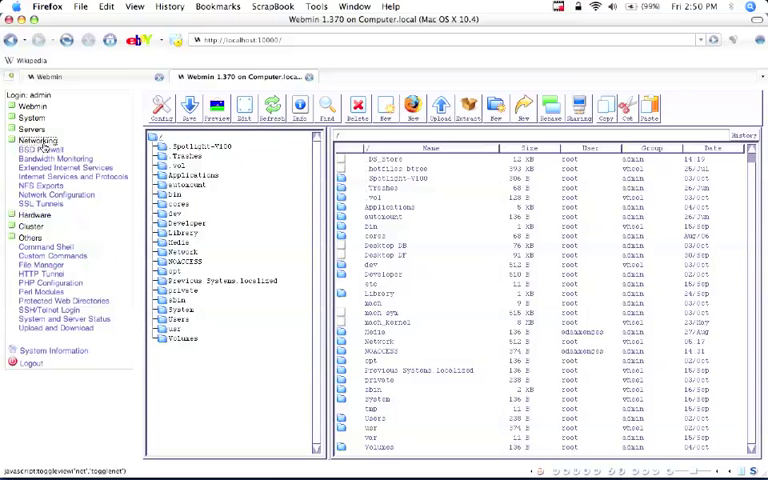
left_click(32, 237)
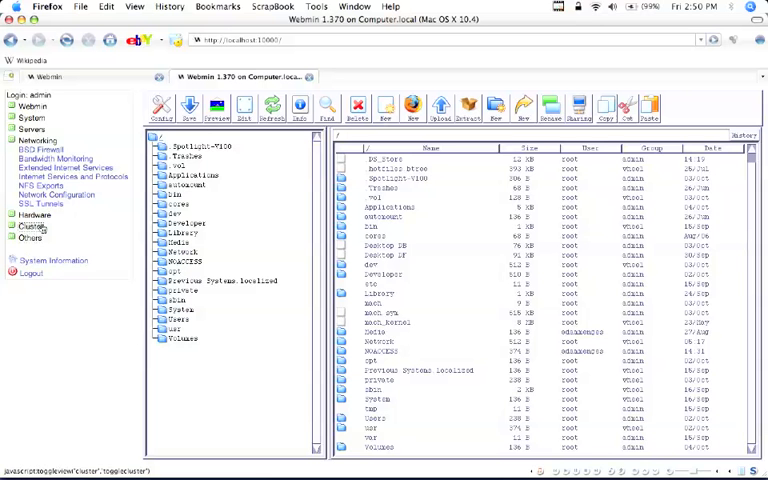
left_click(33, 226)
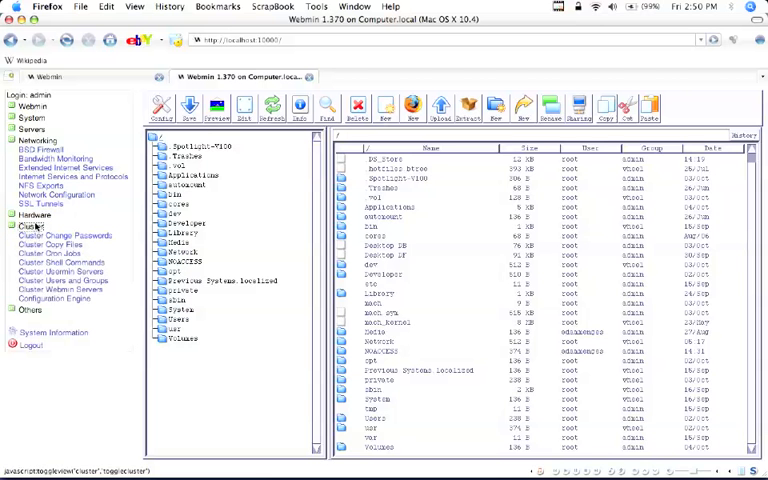
left_click(33, 226)
left_click(30, 140)
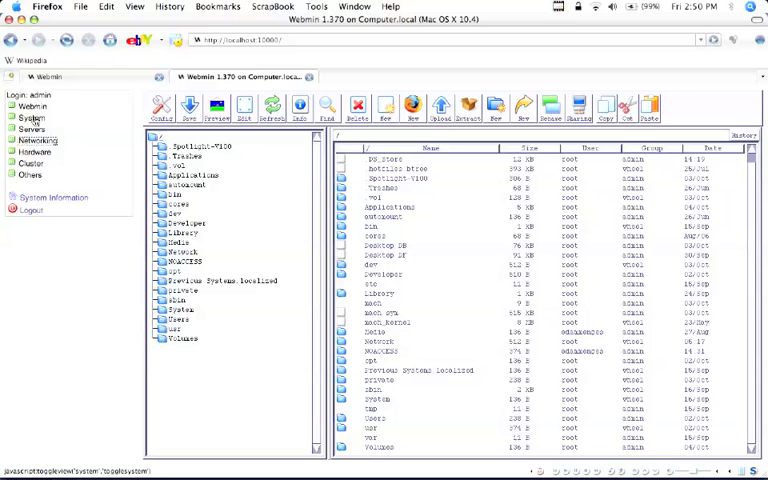
left_click(33, 129)
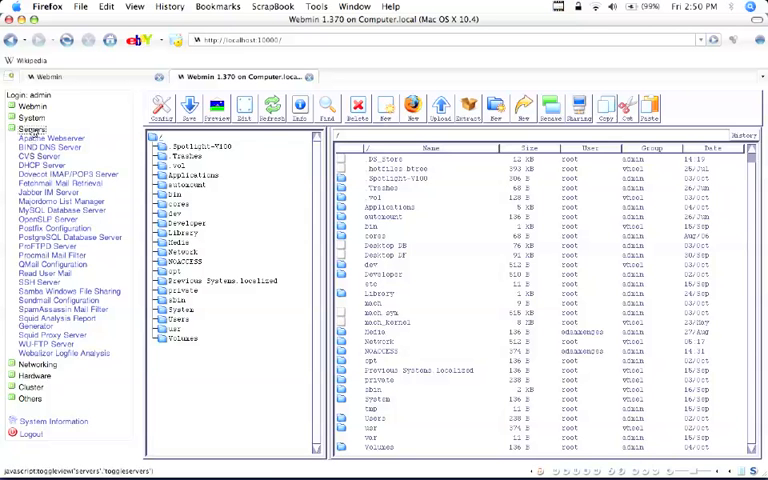
left_click(33, 130)
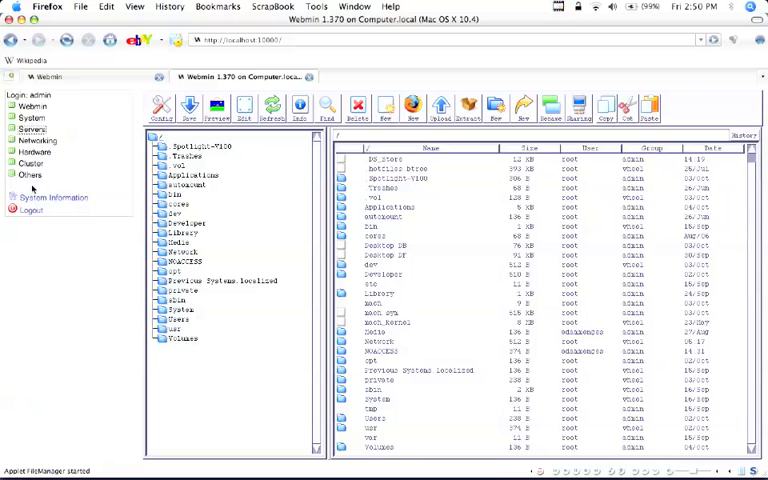